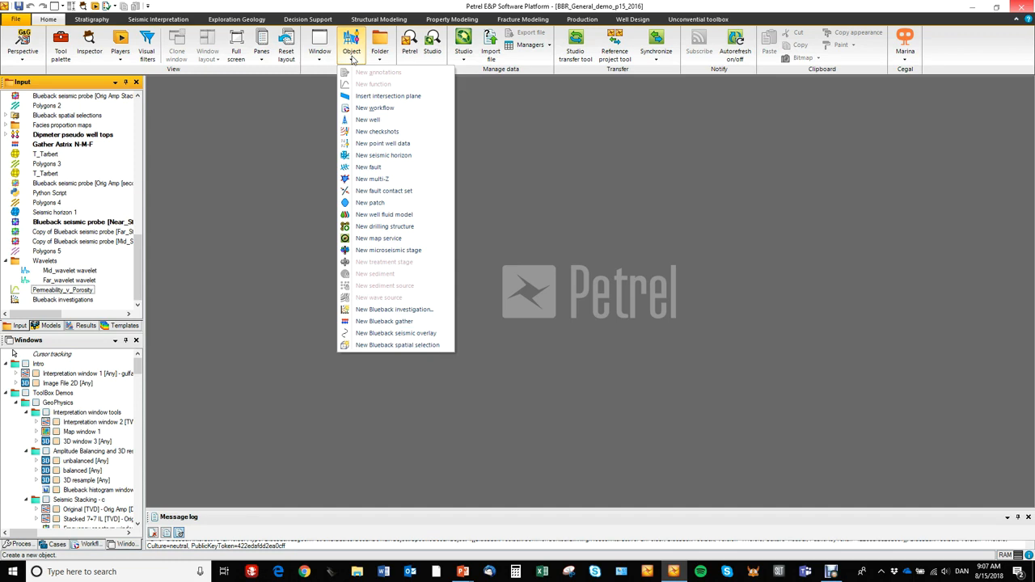
Step: Create a new Blueback investigation and add a well logs dataset to it
{"action": "left_click", "coordinate": [389, 312]}
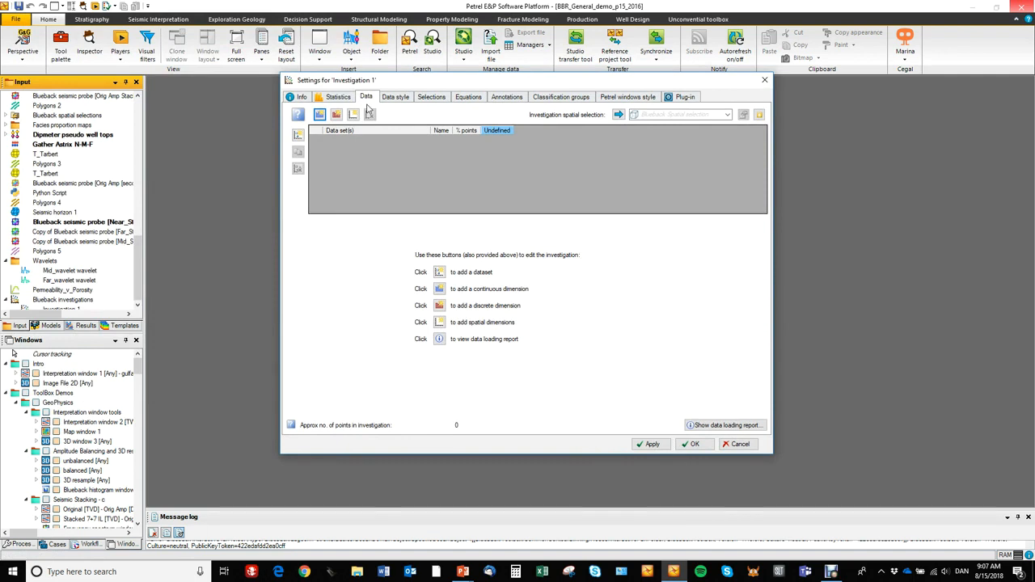
{"action": "left_click_drag", "start_coordinate": [397, 81], "coordinate": [398, 77]}
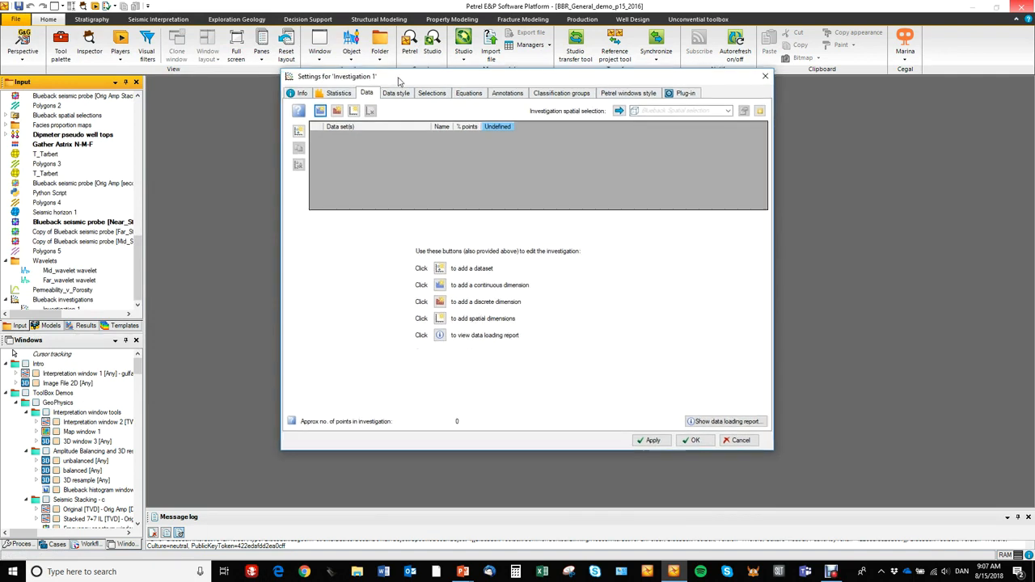
{"action": "left_click", "coordinate": [297, 132]}
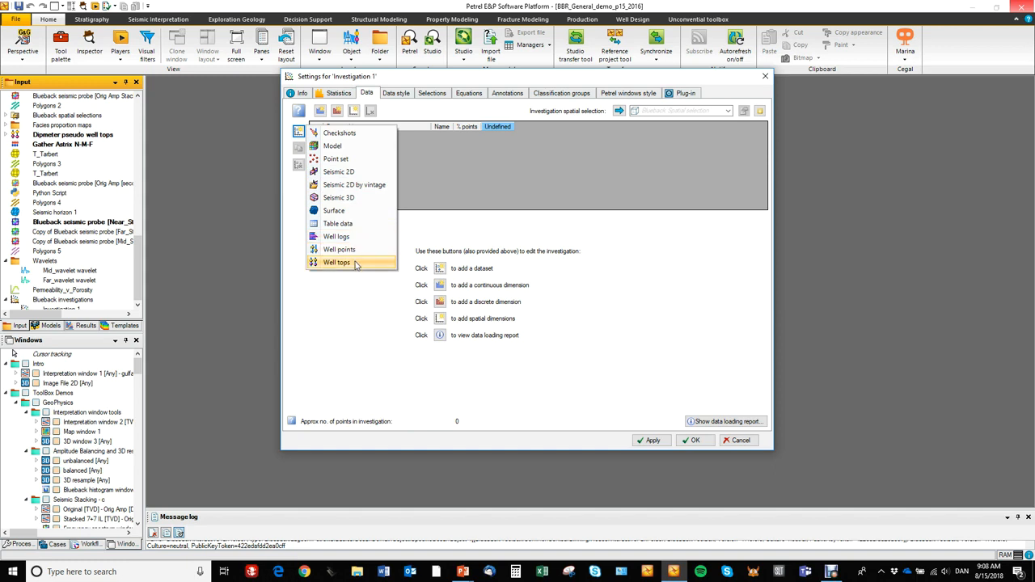
{"action": "left_click", "coordinate": [354, 237]}
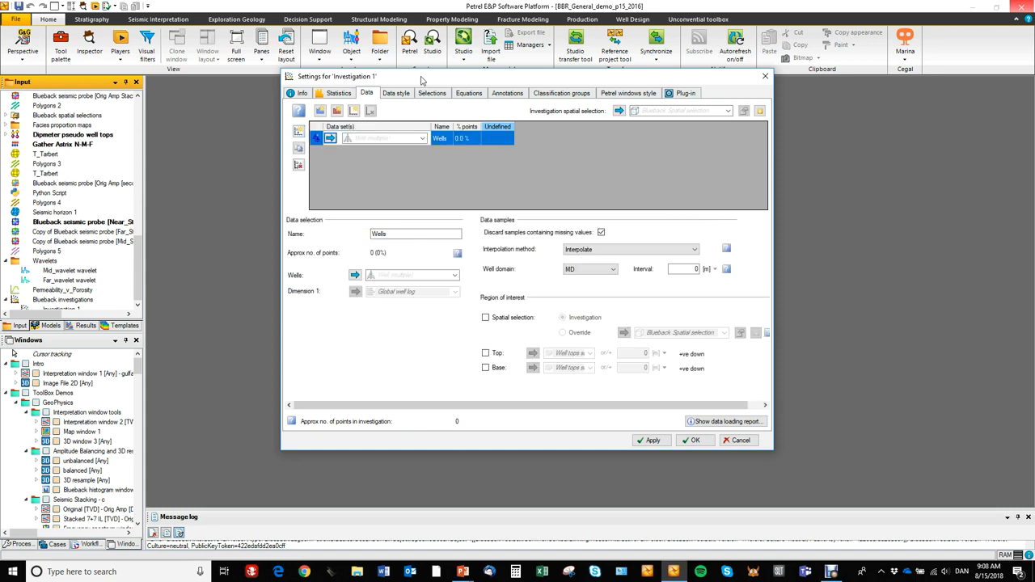
{"action": "left_click_drag", "start_coordinate": [421, 77], "coordinate": [383, 52]}
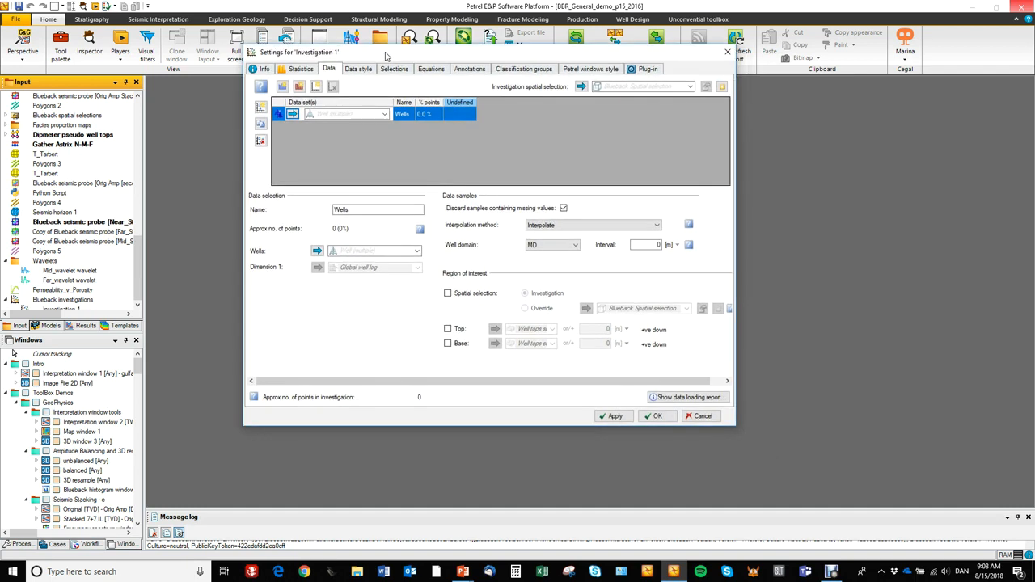
Step: Select wells C2, C3, C4, C5, C6, C1 and C7 from the C Wells folder for the Wells dataset
{"action": "left_click", "coordinate": [417, 251]}
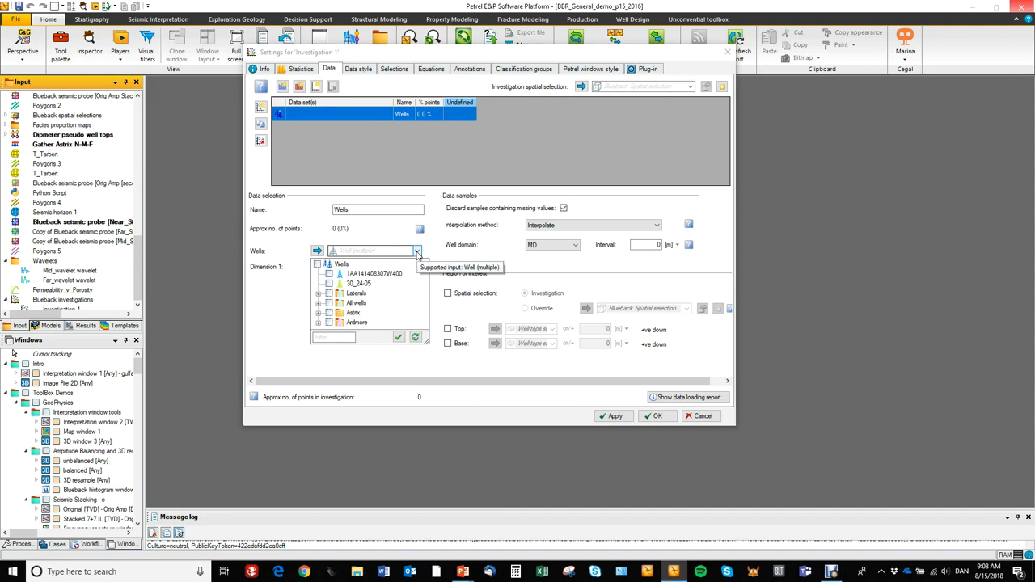
{"action": "left_click", "coordinate": [319, 304]}
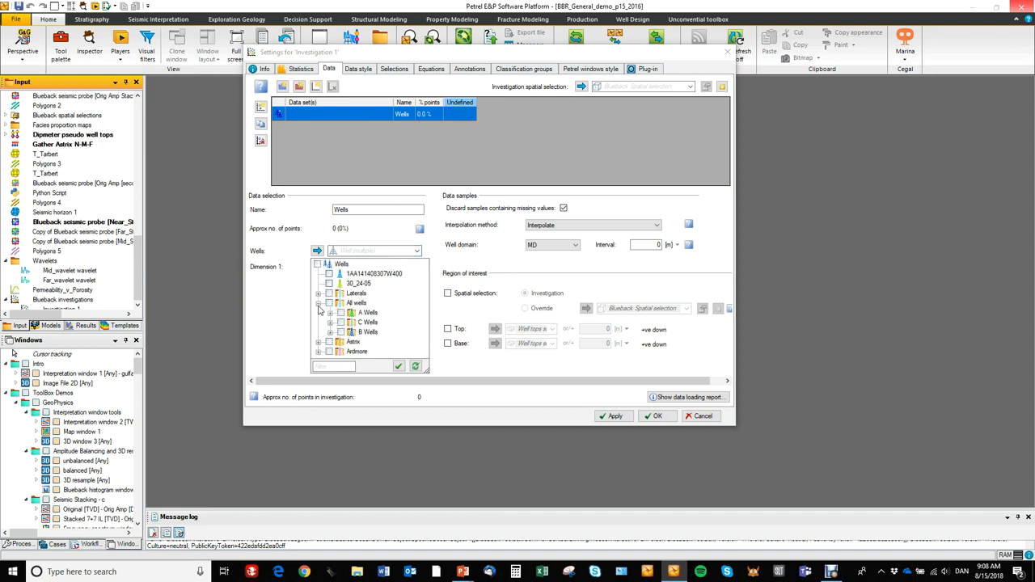
{"action": "left_click", "coordinate": [330, 321]}
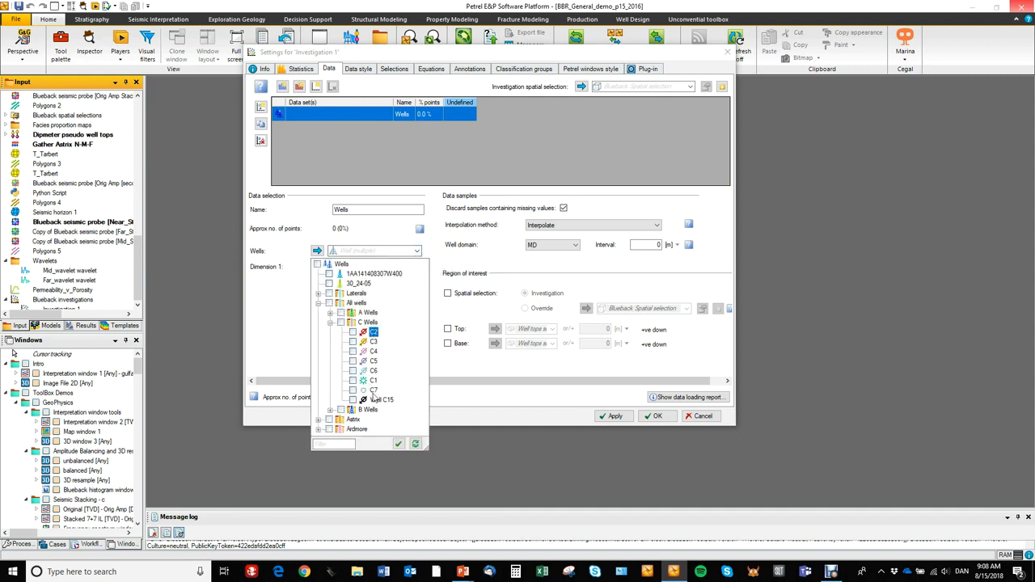
{"action": "left_click", "coordinate": [373, 392], "text": "shift"}
{"action": "left_click", "coordinate": [353, 391]}
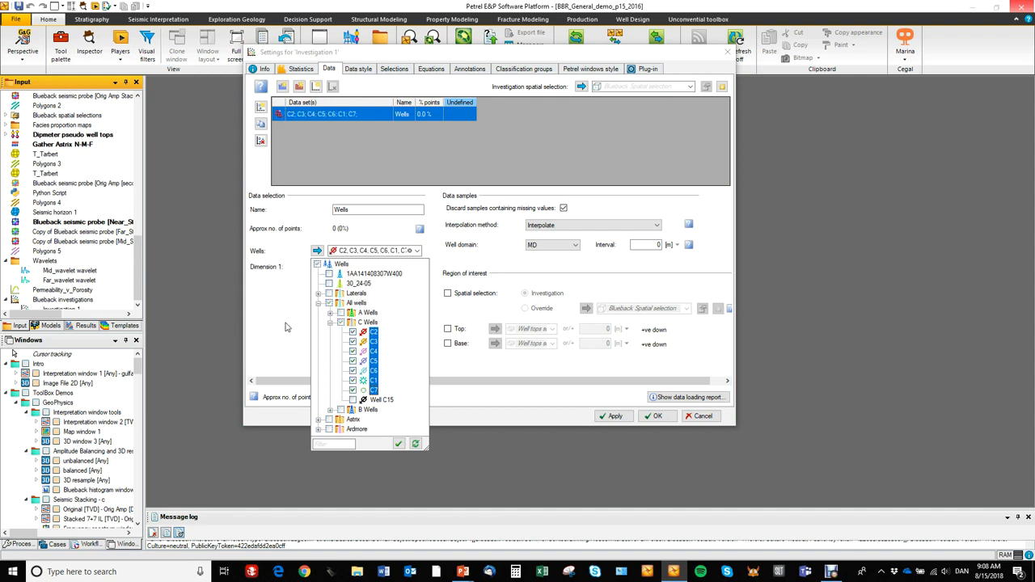
{"action": "left_click", "coordinate": [286, 324]}
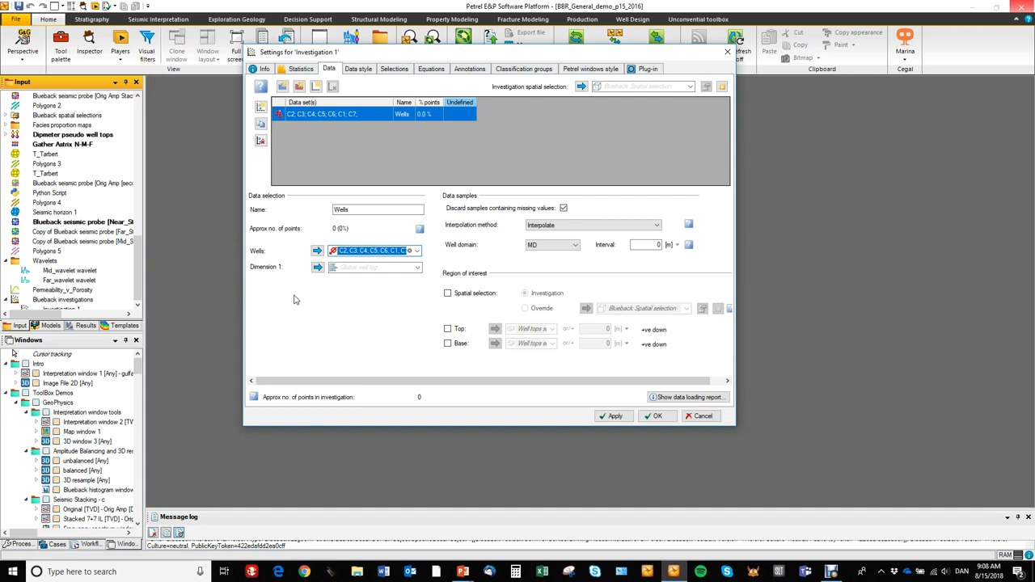
Step: Add two more continuous dimensions to the investigation and assign the Porosity log to dimension 1
{"action": "left_click", "coordinate": [283, 87]}
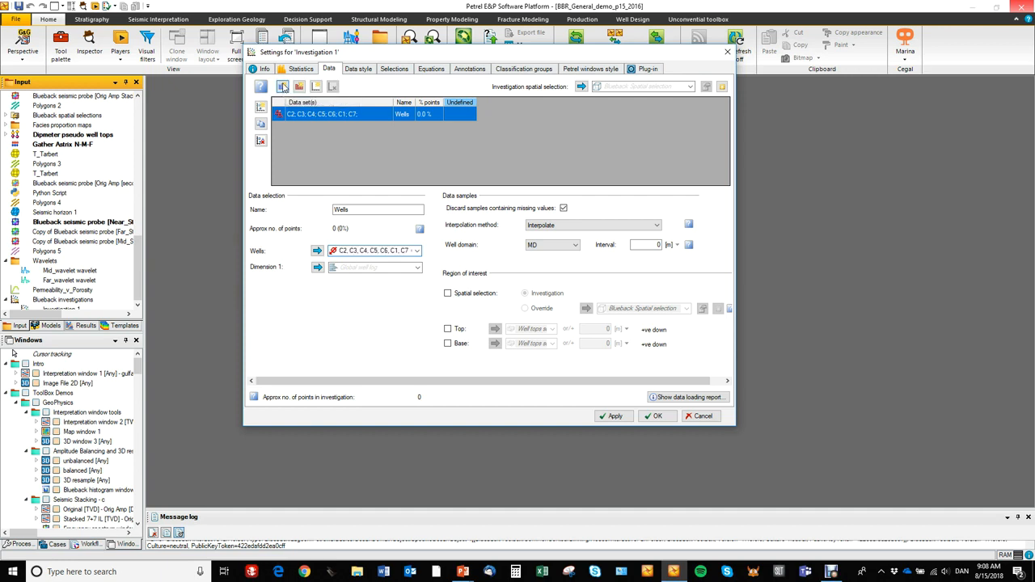
{"action": "left_click", "coordinate": [283, 87]}
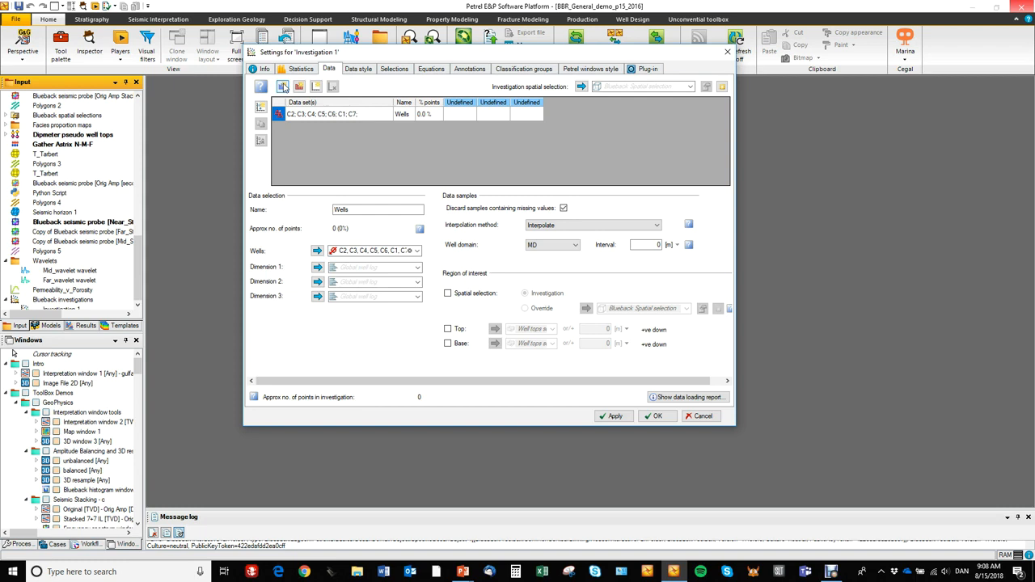
{"action": "left_click", "coordinate": [418, 268]}
{"action": "left_click_drag", "start_coordinate": [487, 407], "coordinate": [503, 288]}
{"action": "left_click", "coordinate": [372, 320]}
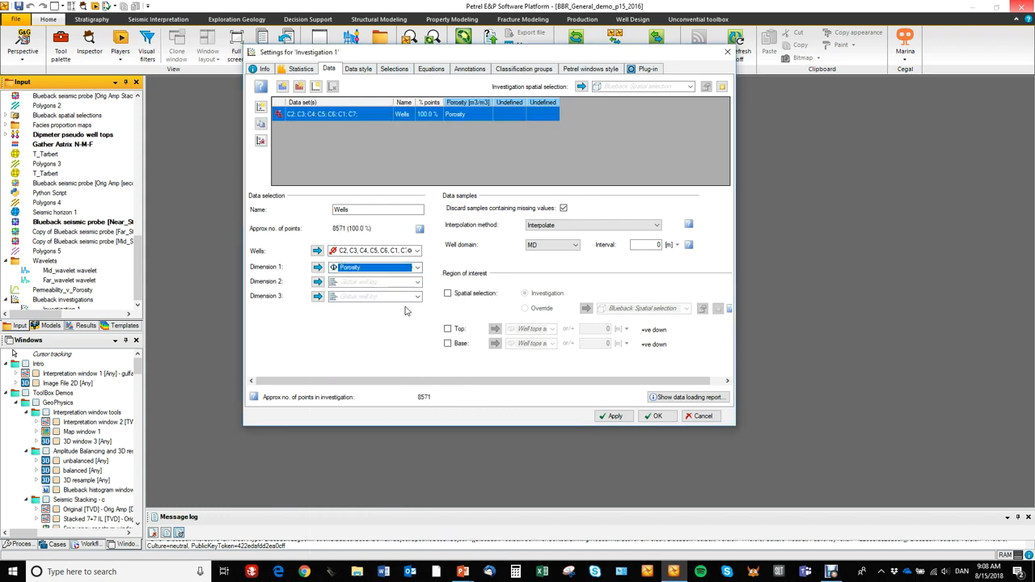
Step: Assign the Perm log to dimension 2 and the Gullfaks Vsh log to dimension 3
{"action": "left_click", "coordinate": [418, 282]}
{"action": "left_click_drag", "start_coordinate": [487, 406], "coordinate": [492, 301]}
{"action": "left_click", "coordinate": [368, 324]}
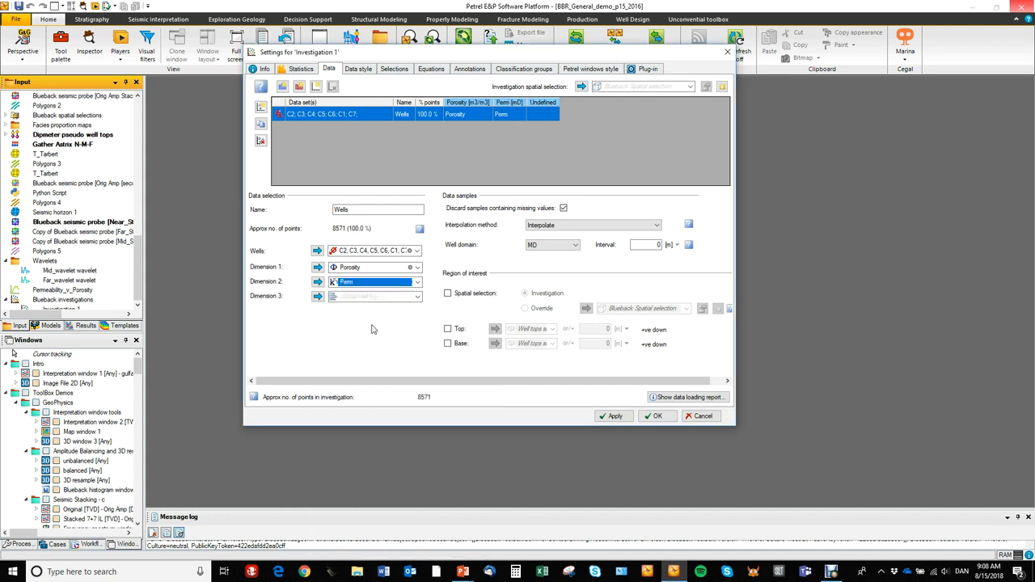
{"action": "left_click", "coordinate": [418, 297]}
{"action": "left_click_drag", "start_coordinate": [488, 197], "coordinate": [478, 63]}
{"action": "left_click", "coordinate": [367, 64]}
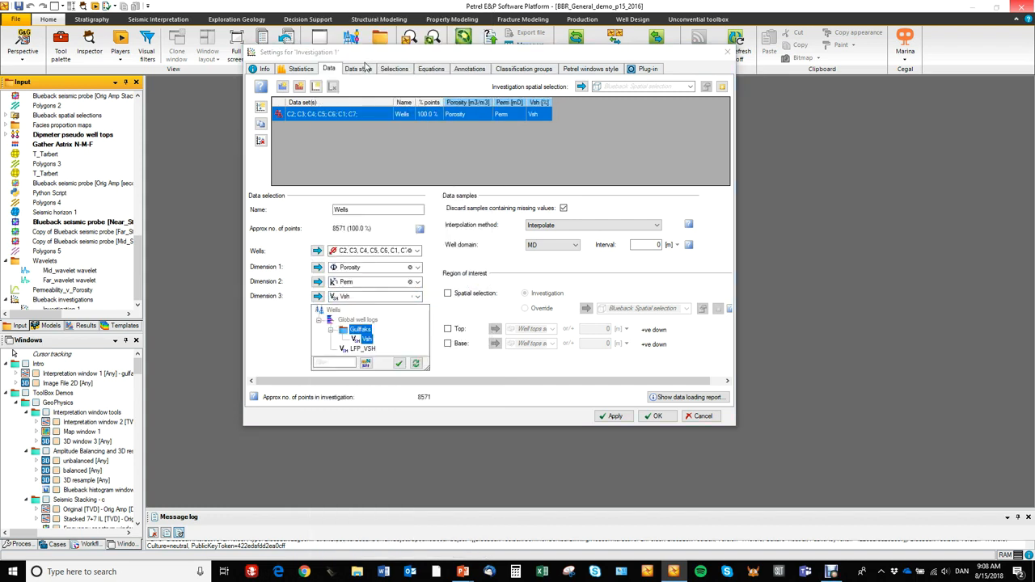
{"action": "left_click_drag", "start_coordinate": [353, 59], "coordinate": [359, 57]}
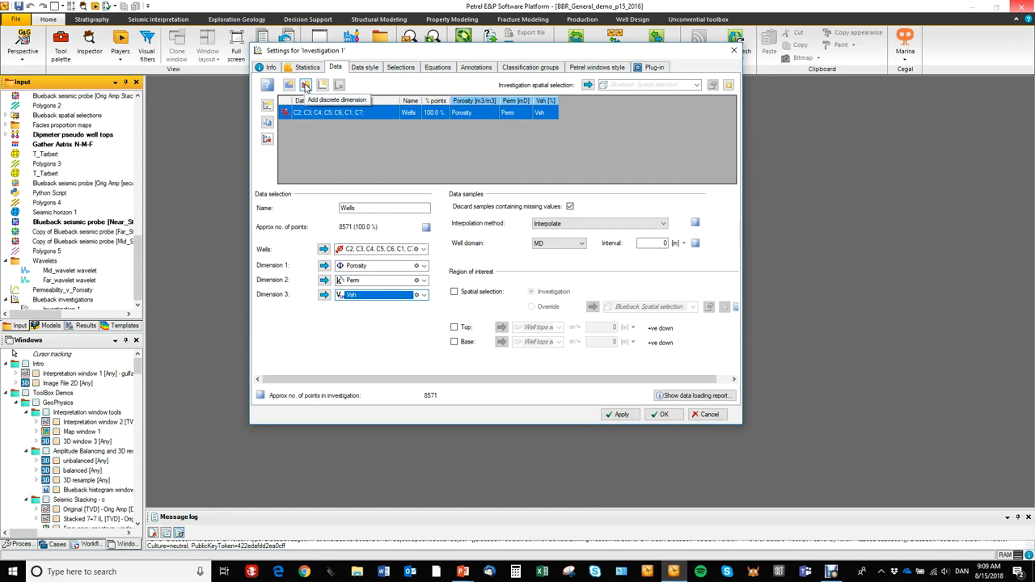
Step: Add three discrete dimensions, assigning Facies to the first and the zone log linked to 'Well Tops' to the second
{"action": "left_click", "coordinate": [305, 85]}
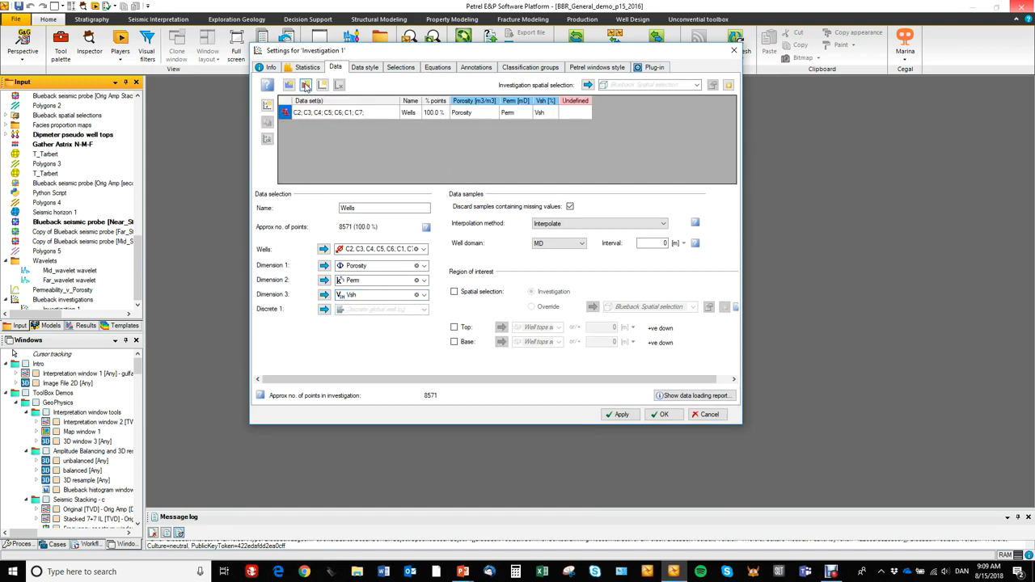
{"action": "left_click", "coordinate": [423, 311]}
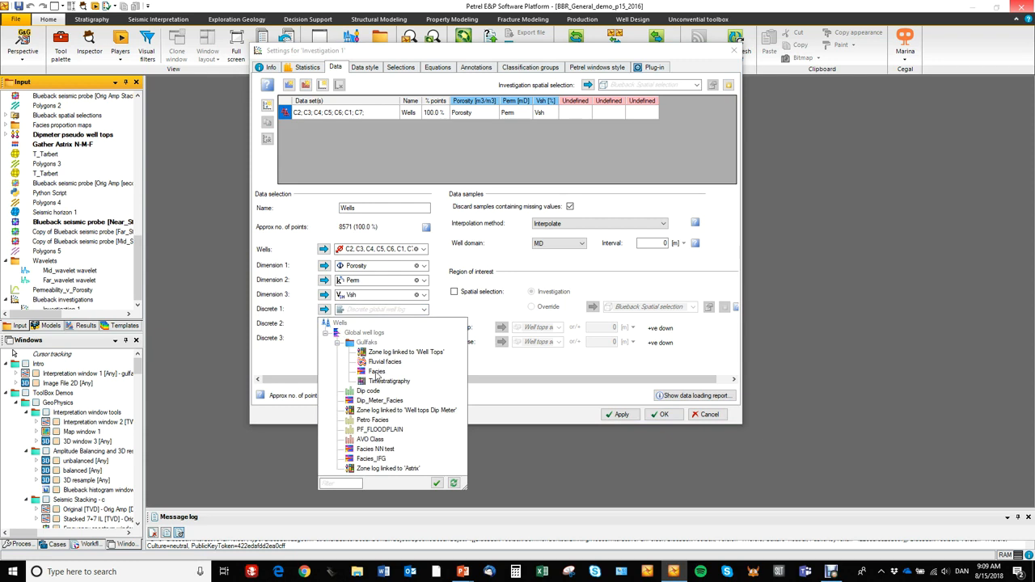
{"action": "left_click", "coordinate": [376, 374]}
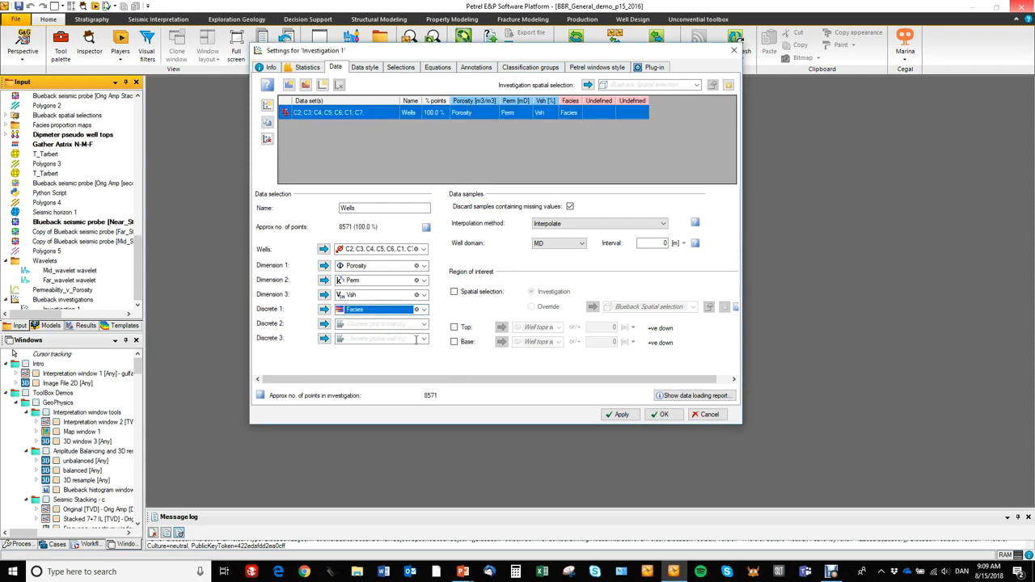
{"action": "left_click", "coordinate": [424, 325]}
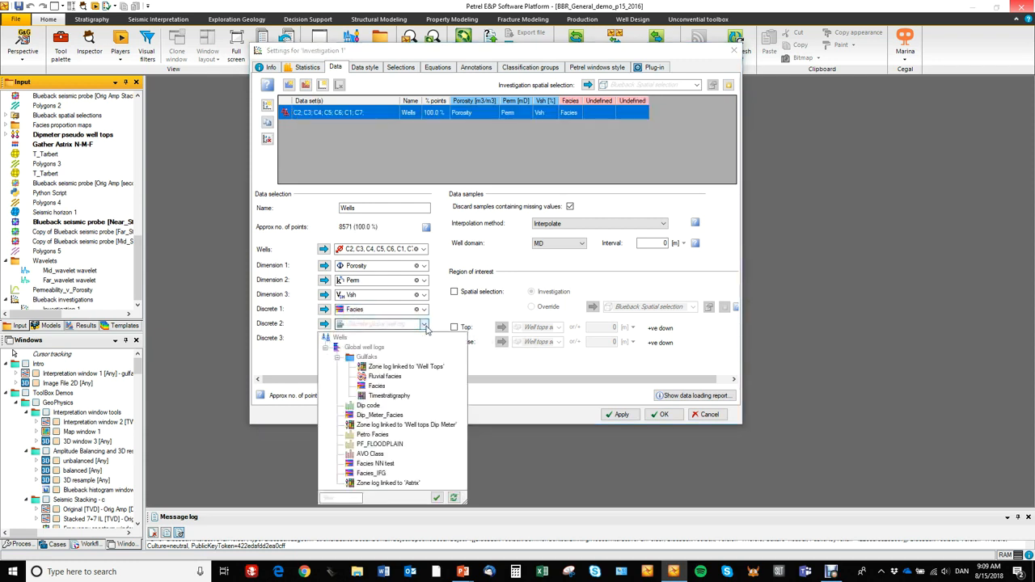
{"action": "left_click", "coordinate": [407, 368]}
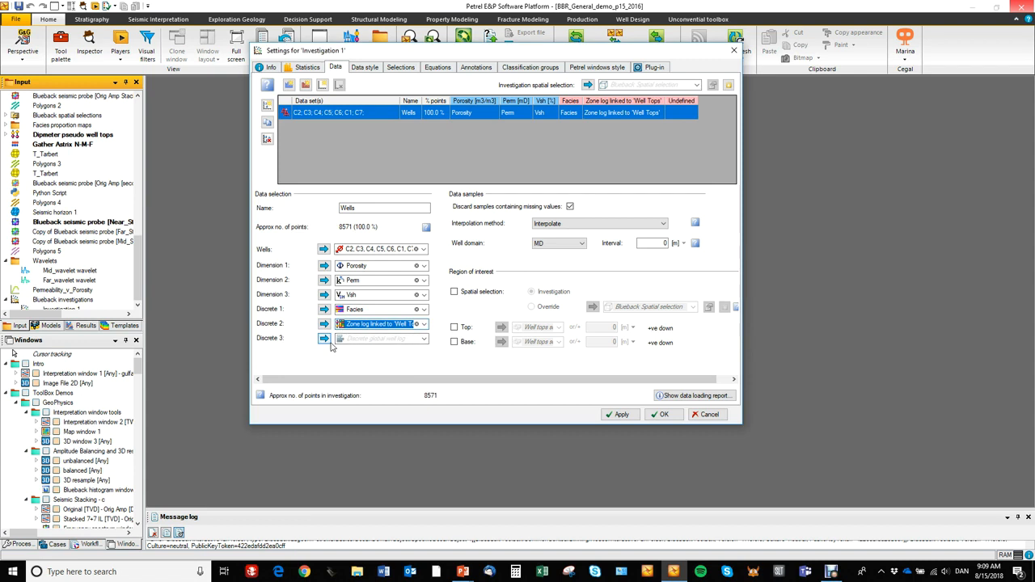
{"action": "left_click_drag", "start_coordinate": [461, 53], "coordinate": [456, 46]}
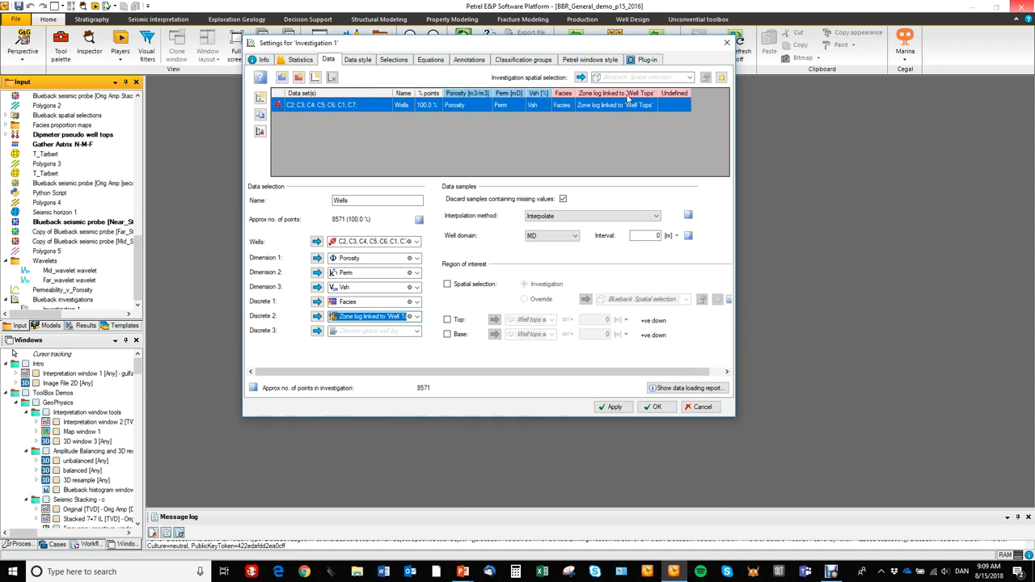
Step: Remove the unused third discrete dimension from the investigation
{"action": "left_click", "coordinate": [676, 97]}
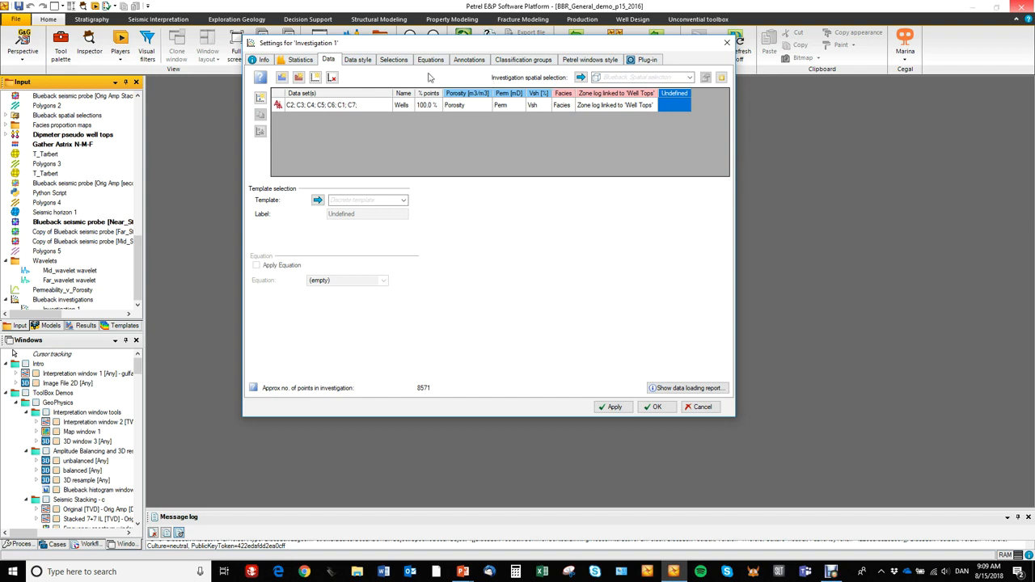
{"action": "left_click", "coordinate": [331, 77]}
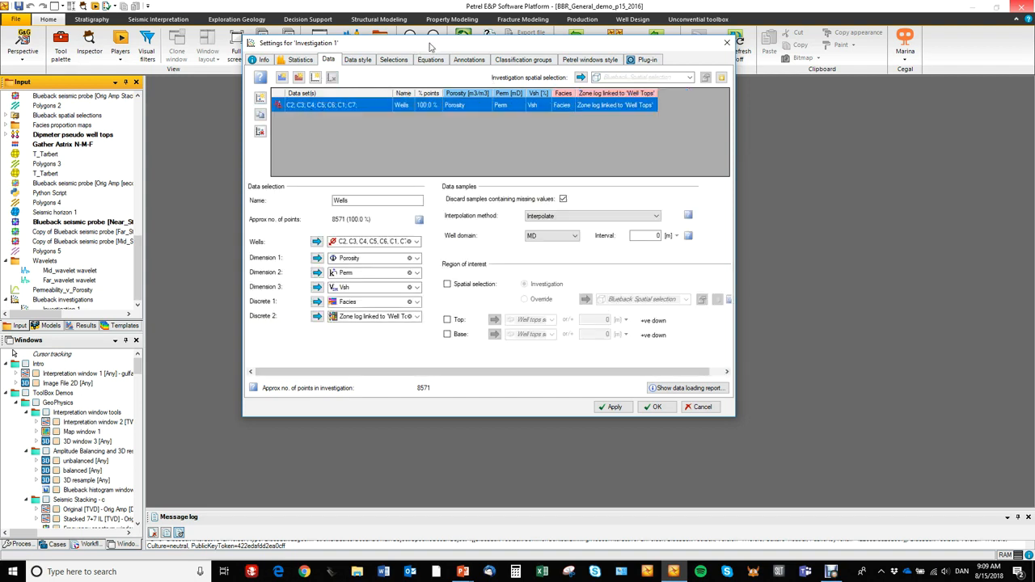
{"action": "left_click_drag", "start_coordinate": [429, 46], "coordinate": [435, 31]}
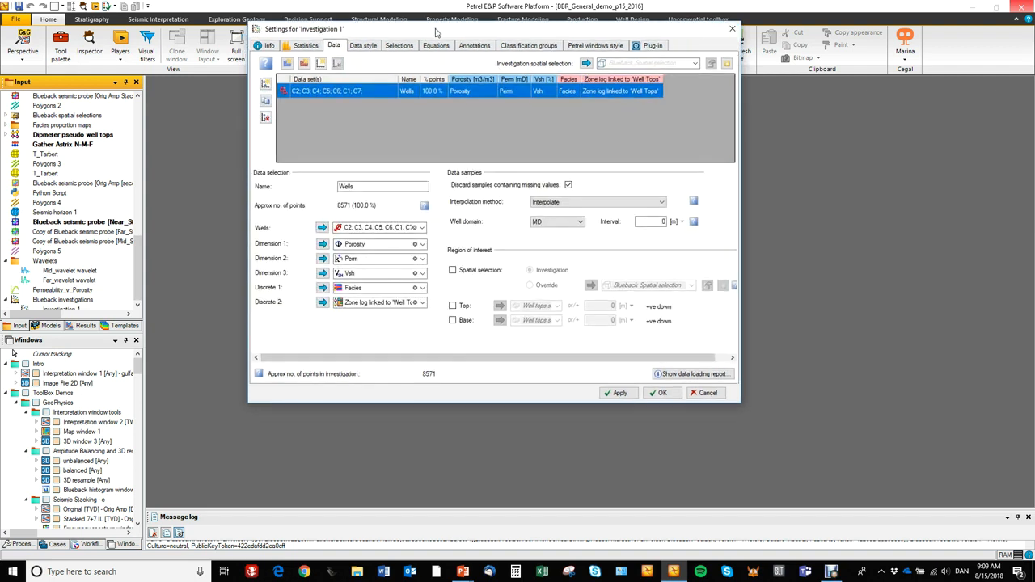
Step: Add the XY and Z spatial dimensions to the investigation
{"action": "left_click", "coordinate": [321, 64]}
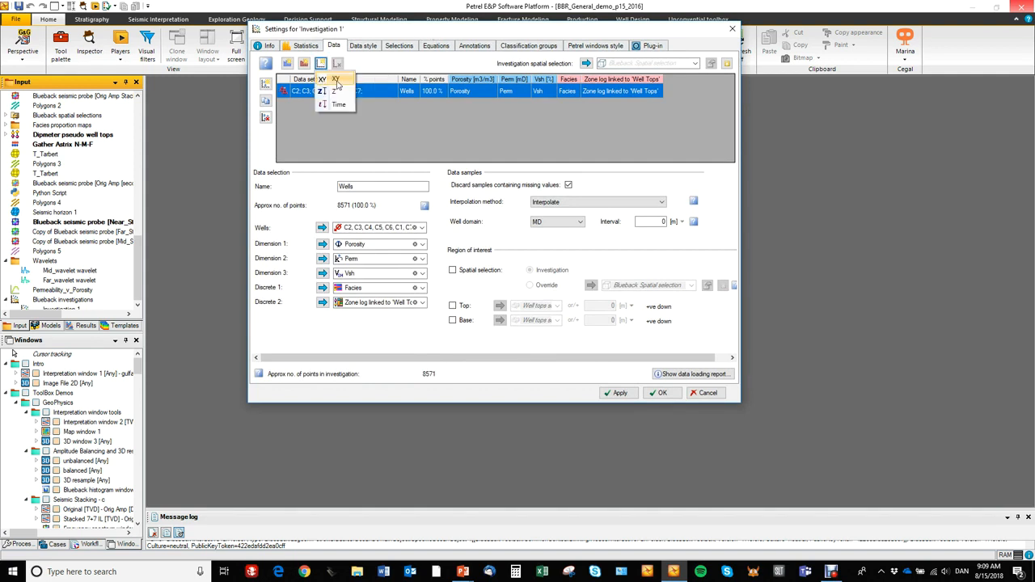
{"action": "left_click", "coordinate": [337, 81]}
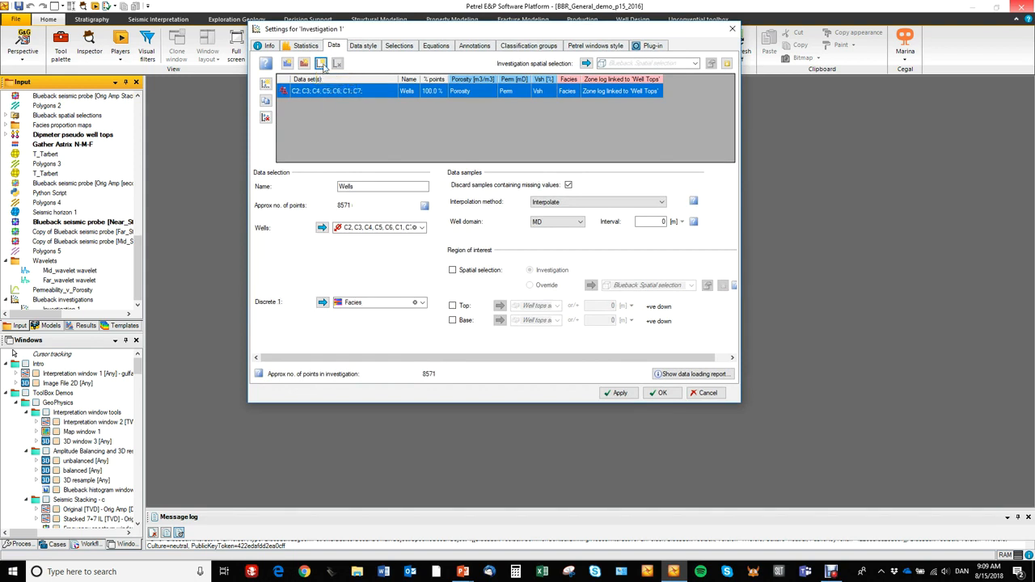
{"action": "left_click", "coordinate": [321, 63]}
{"action": "left_click", "coordinate": [343, 92]}
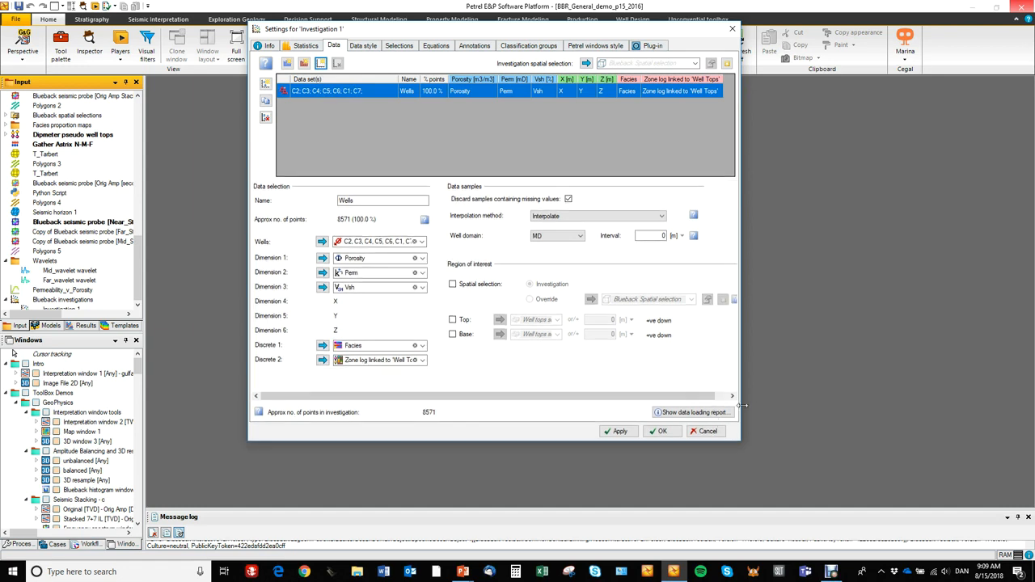
Step: Limit the dataset's region of interest, using the Top and Base markers from the Well Tops stratigraphy as its upper and lower boundaries
{"action": "left_click", "coordinate": [453, 320]}
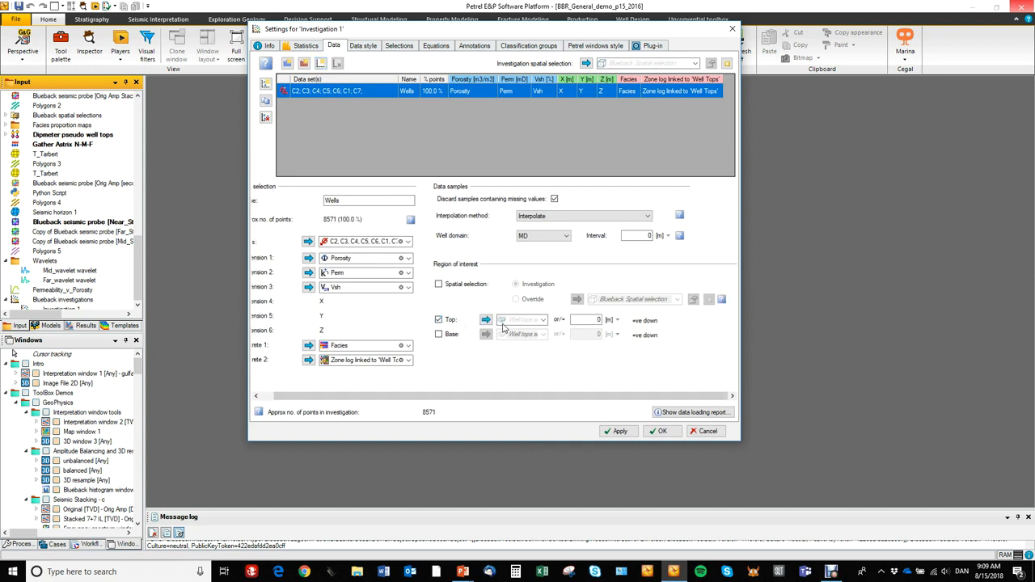
{"action": "left_click", "coordinate": [543, 321]}
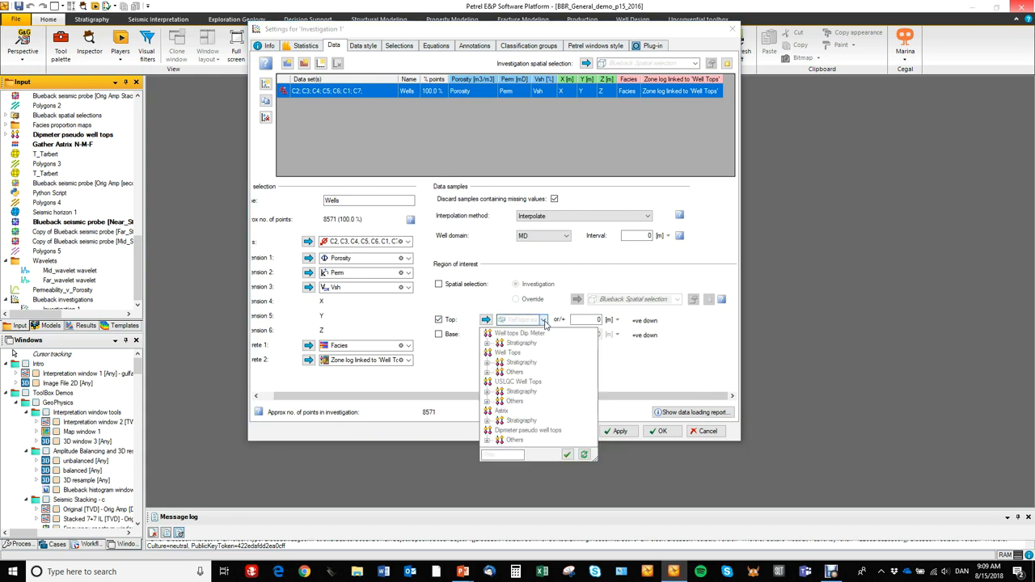
{"action": "left_click", "coordinate": [487, 362]}
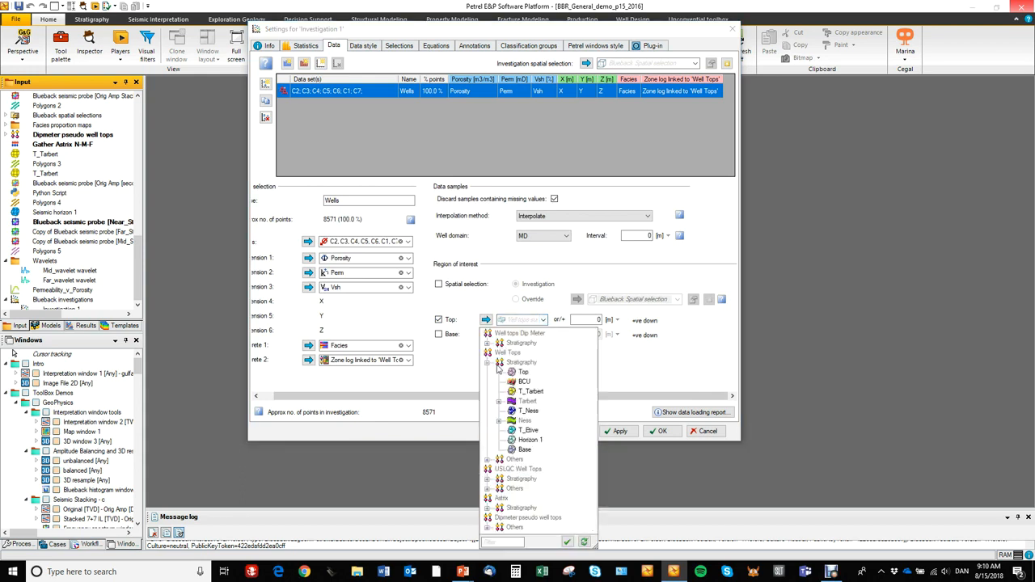
{"action": "left_click", "coordinate": [524, 373]}
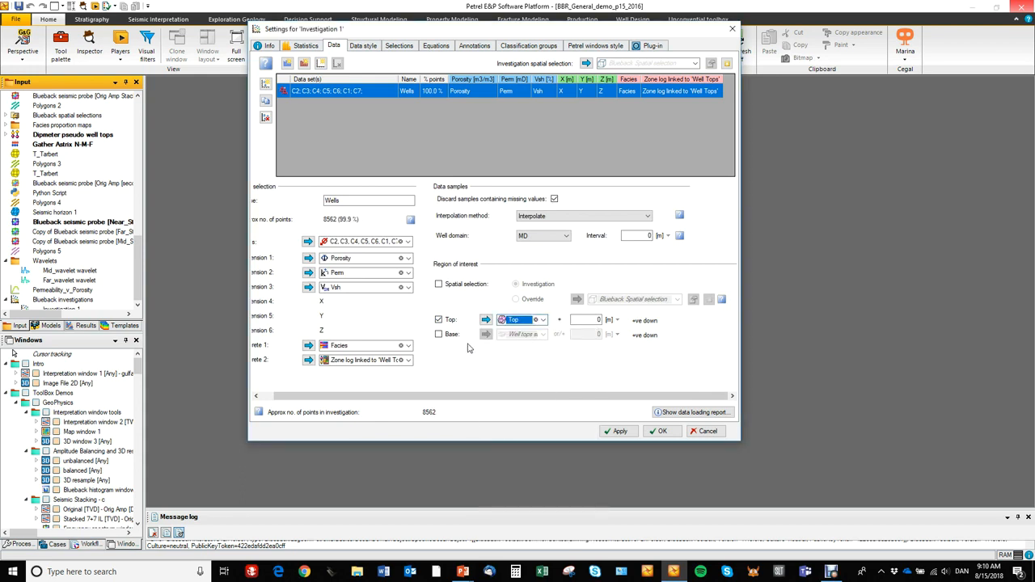
{"action": "left_click", "coordinate": [439, 334]}
{"action": "left_click", "coordinate": [534, 335]}
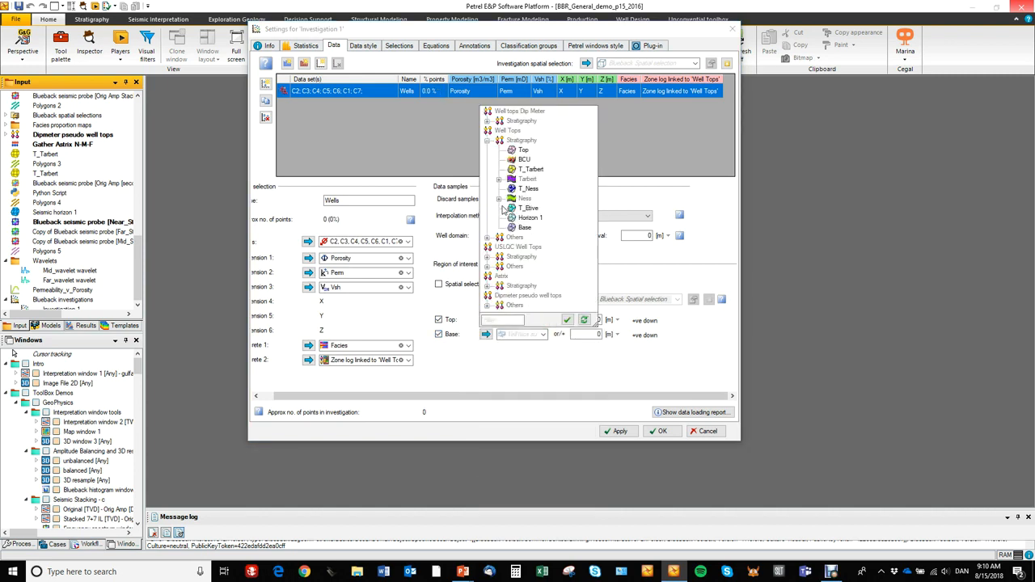
{"action": "left_click", "coordinate": [524, 227]}
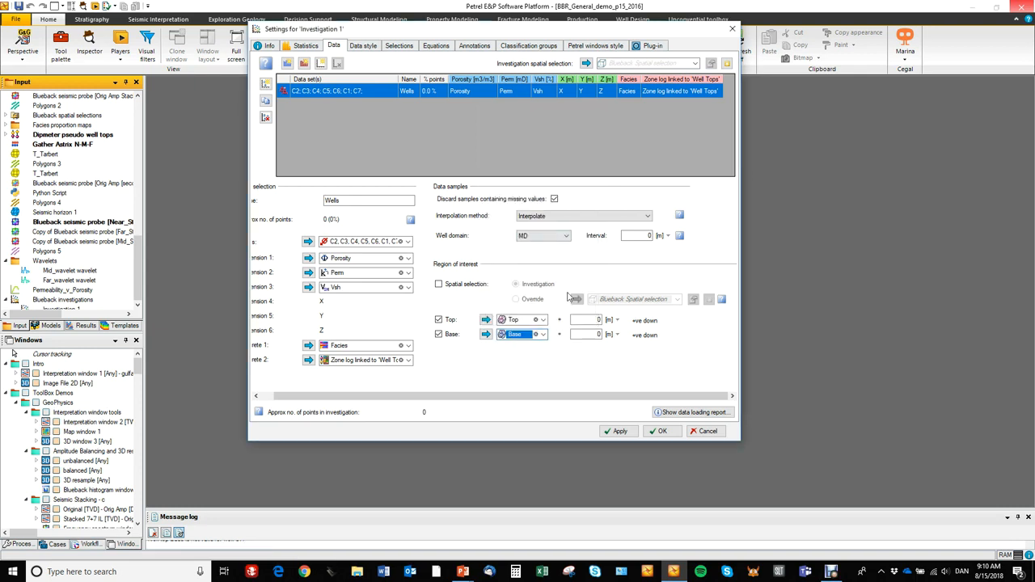
{"action": "left_click_drag", "start_coordinate": [569, 28], "coordinate": [608, 18]}
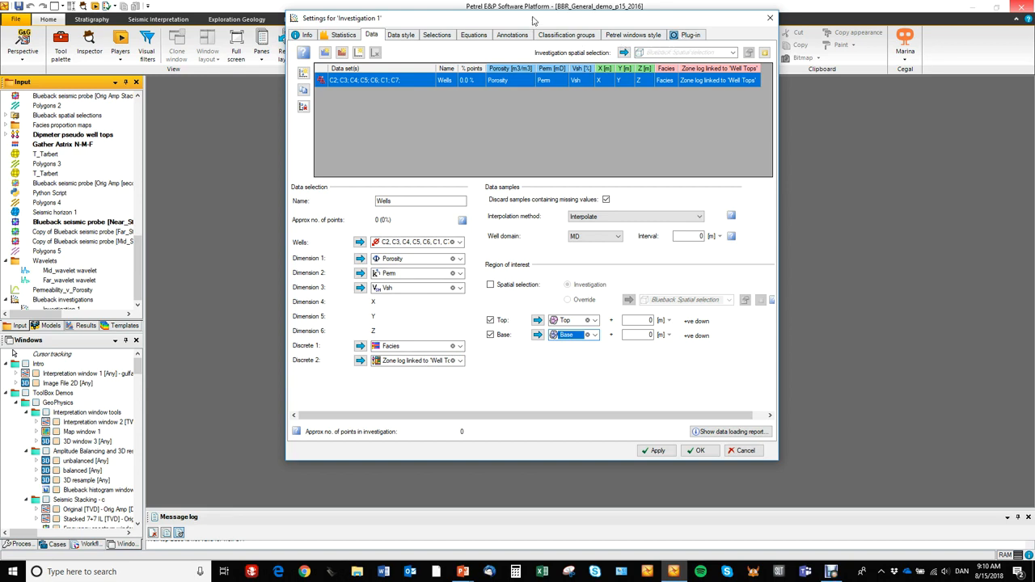
Step: Rename the investigation as Video 1 and accept its settings so that its data is loaded
{"action": "left_click_drag", "start_coordinate": [535, 19], "coordinate": [546, 26]}
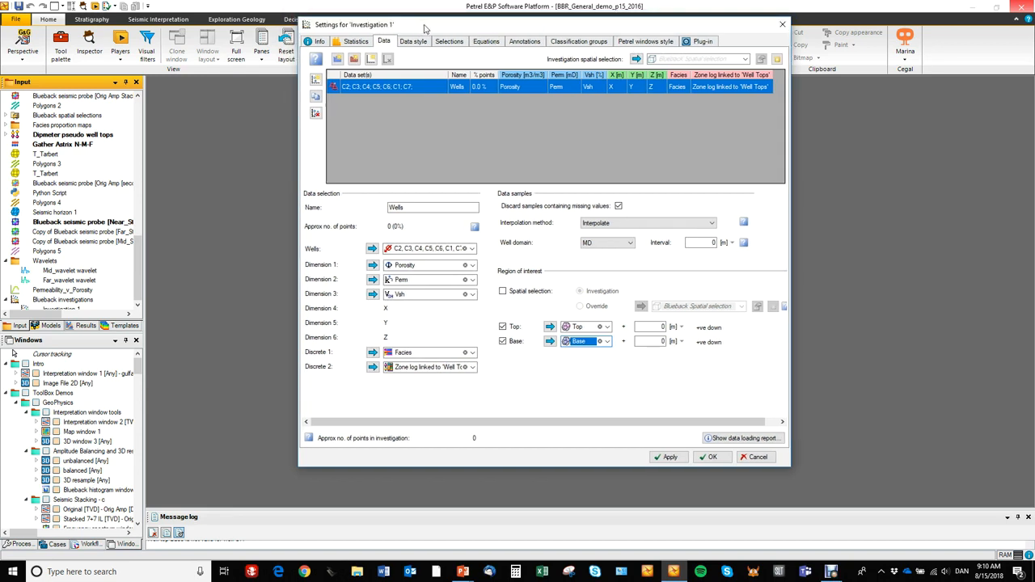
{"action": "left_click", "coordinate": [316, 42]}
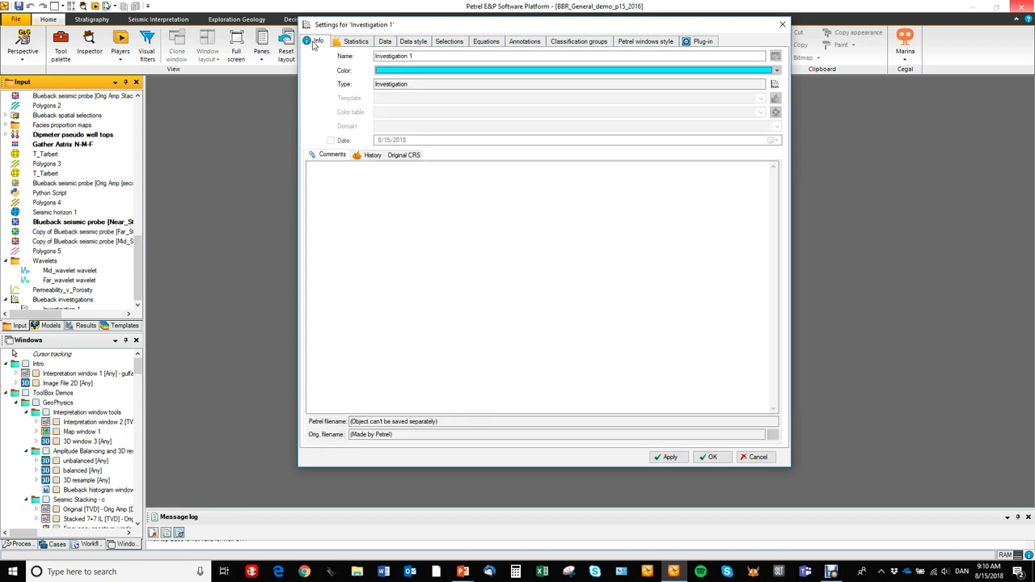
{"action": "left_click_drag", "start_coordinate": [414, 57], "coordinate": [362, 63]}
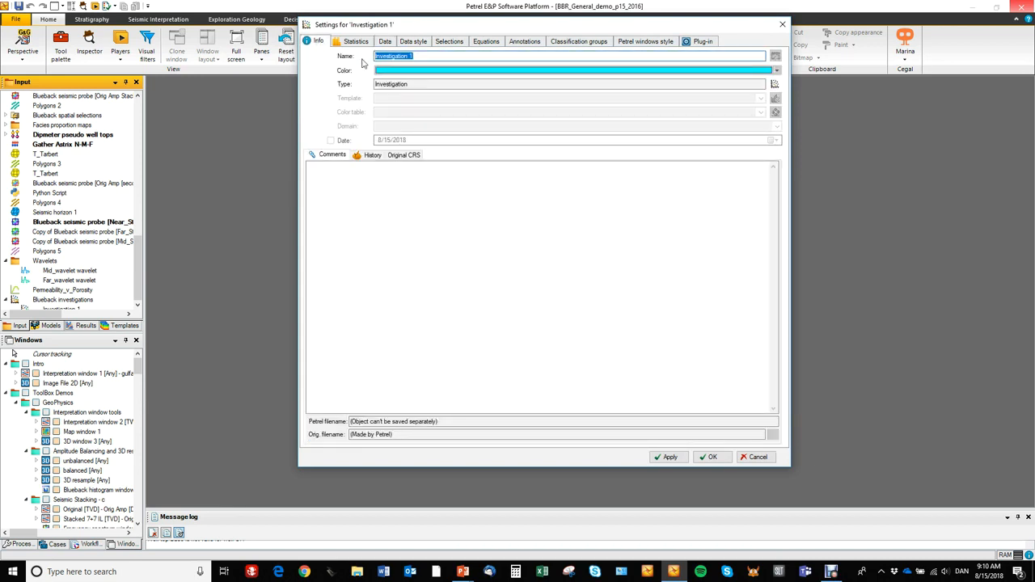
{"action": "type", "text": "Video 1"}
{"action": "left_click", "coordinate": [717, 462]}
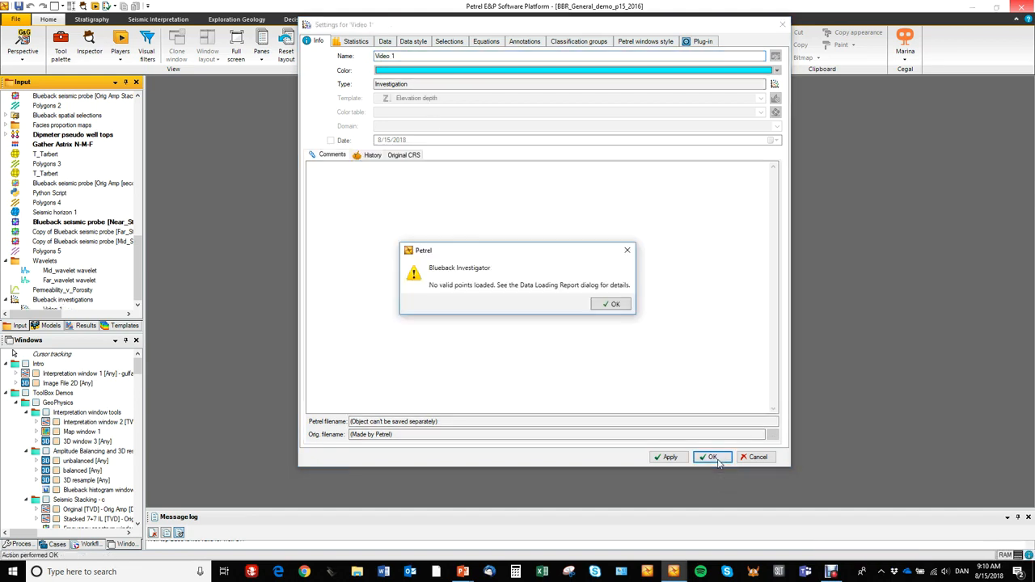
{"action": "left_click", "coordinate": [613, 305]}
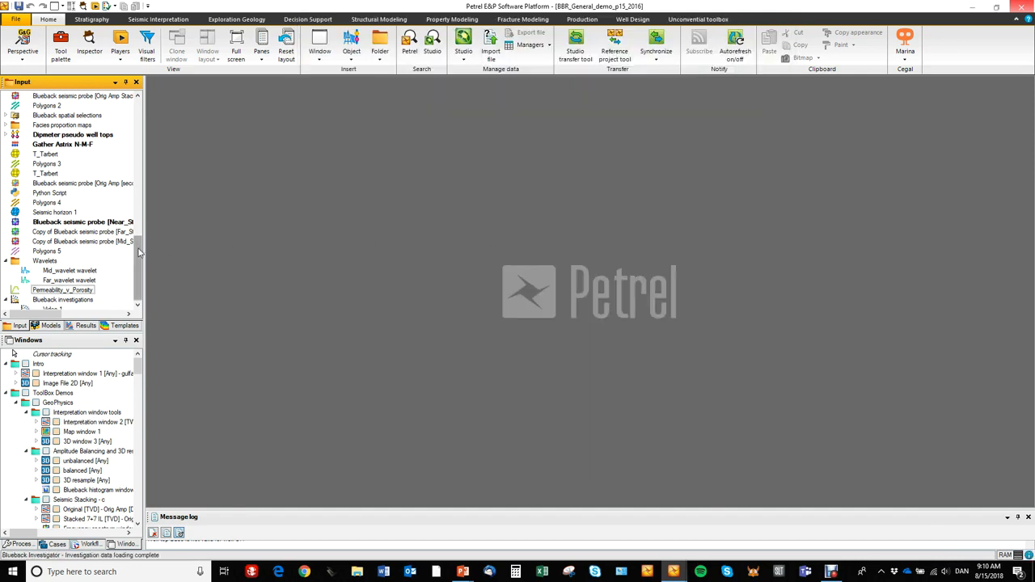
Step: Open the available commands for the Video 1 investigation in the Blueback investigations folder
{"action": "scroll", "coordinate": [137, 287], "scroll_direction": "down", "scroll_amount": 1}
{"action": "left_click", "coordinate": [53, 300]}
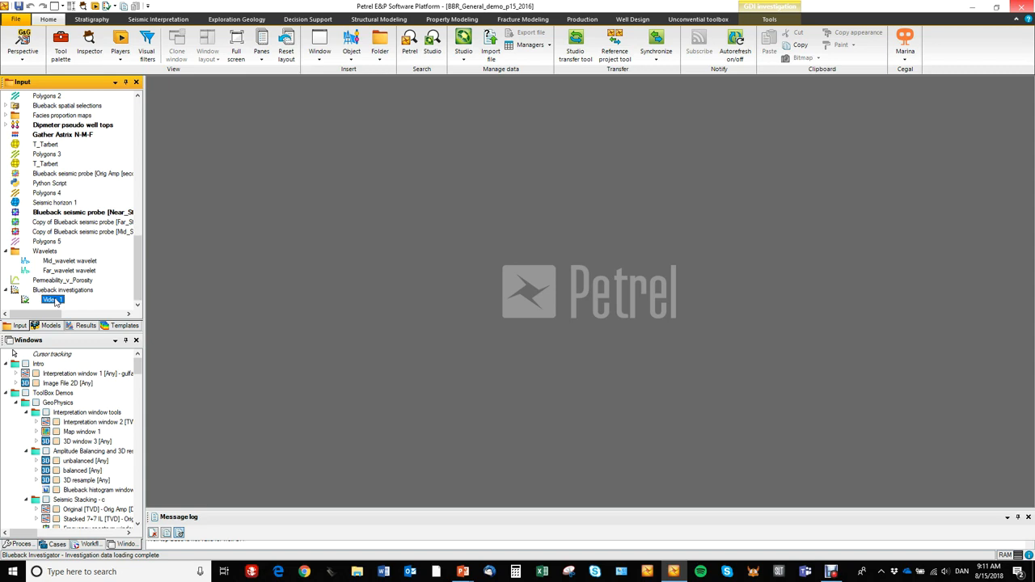
{"action": "right_click", "coordinate": [55, 301]}
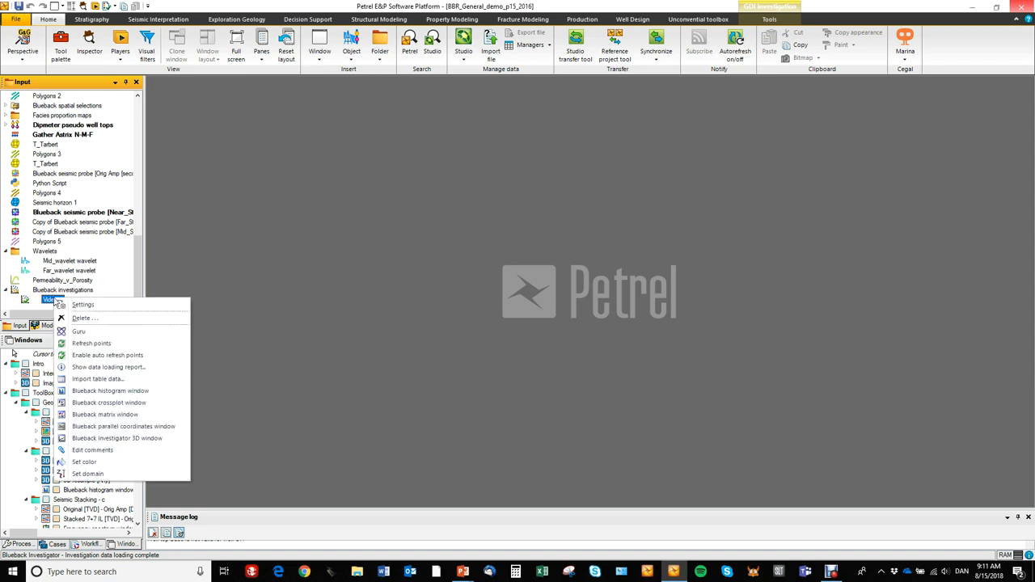